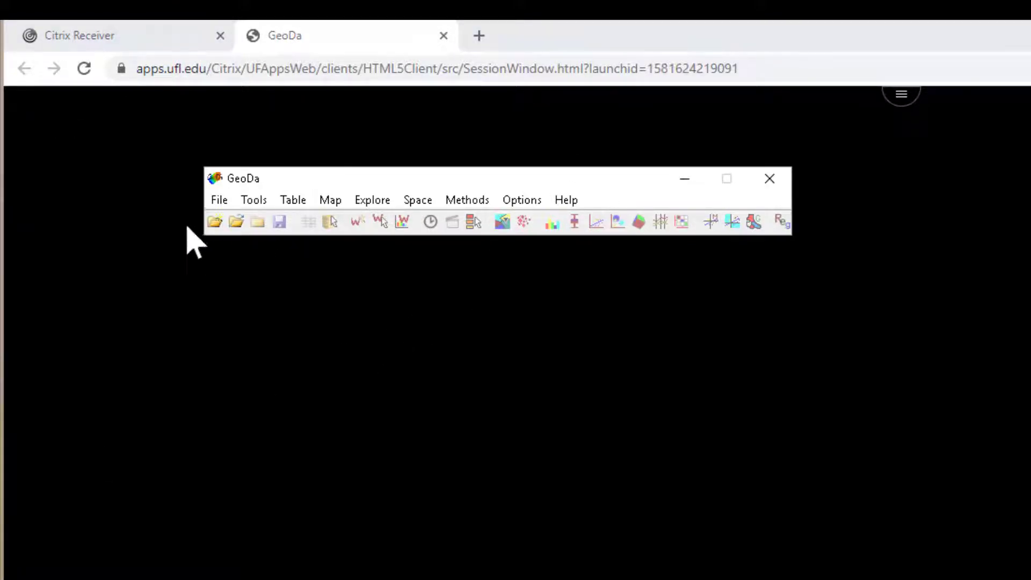
Step: Start a new GeoDa project from the Outbreak_fish_count2.shp shapefile in the Getis folder
left_click(223, 200)
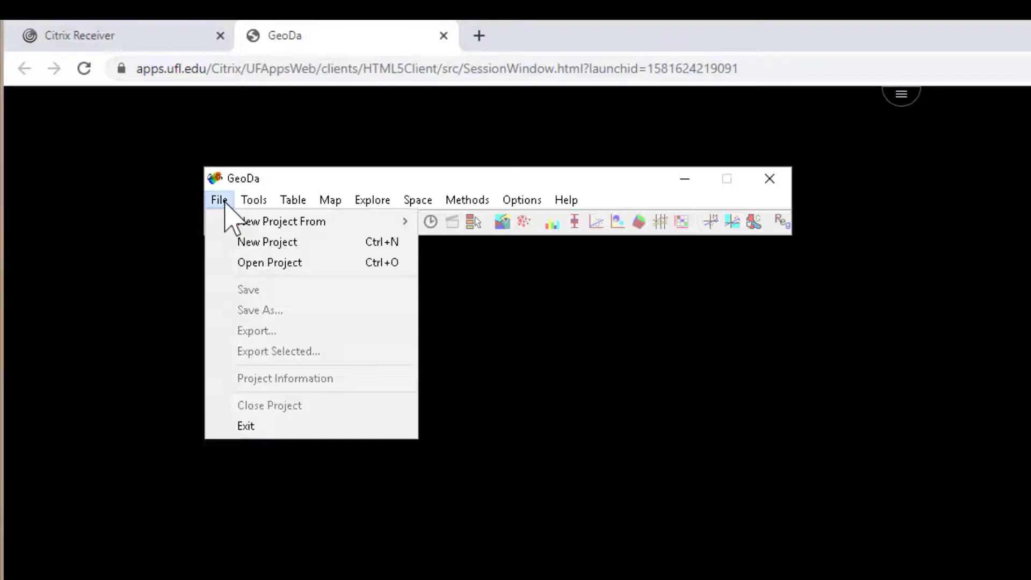
mouse_move(239, 222)
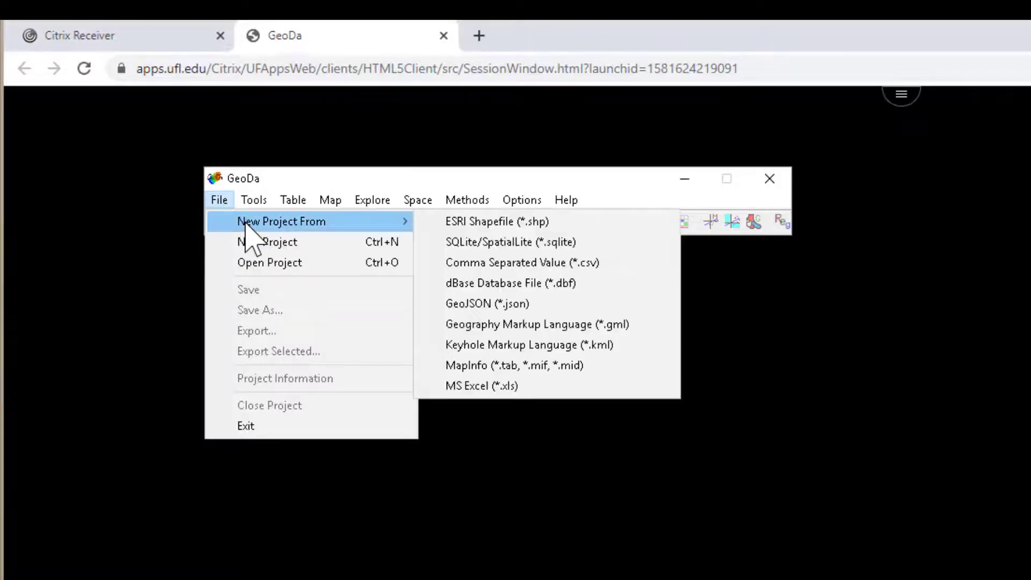
left_click(500, 223)
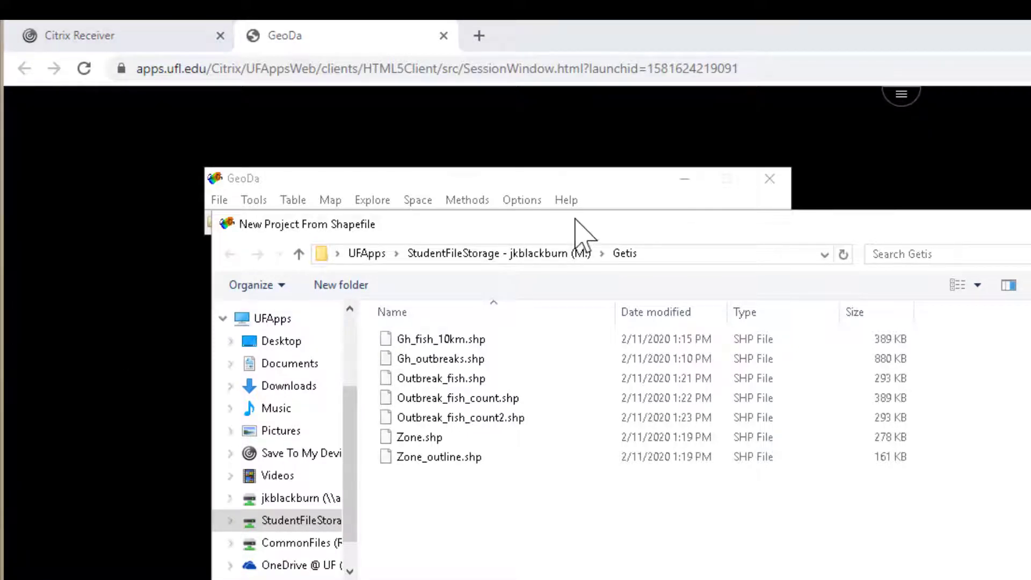
left_click(472, 419)
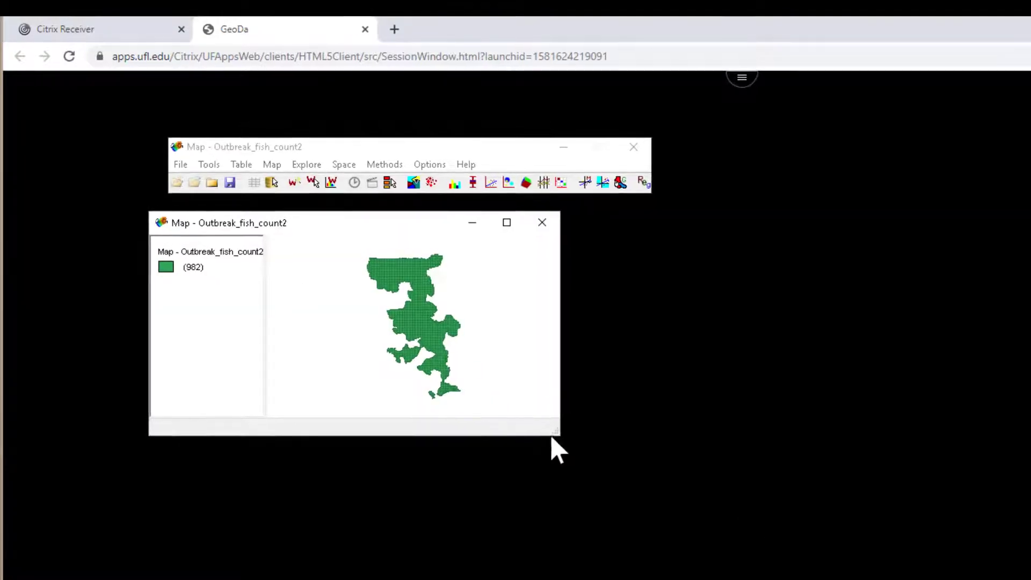
Step: Enlarge the map window and move the main GeoDa toolbar window above it
left_click_drag(565, 436, 935, 579)
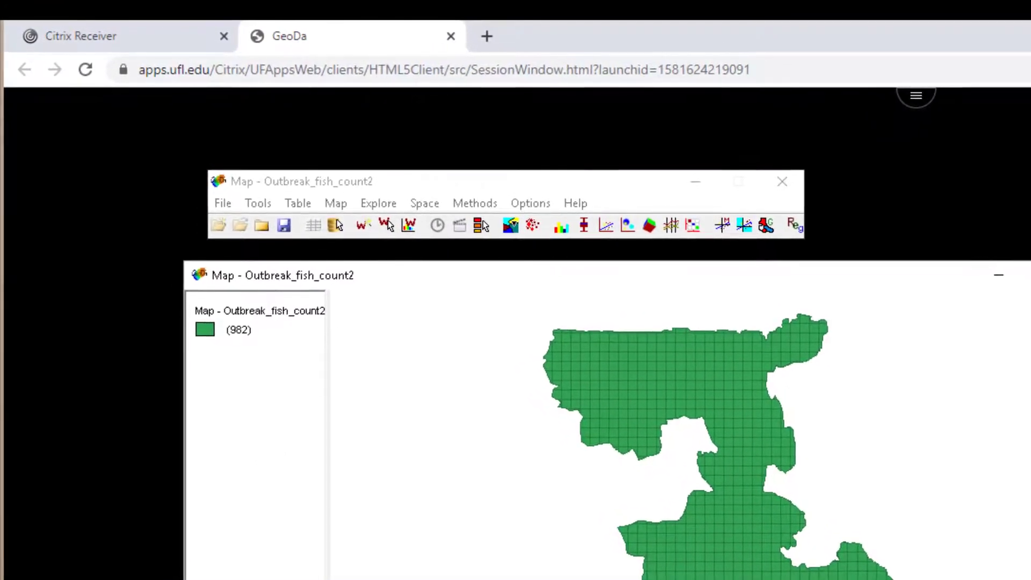
left_click_drag(429, 183, 408, 203)
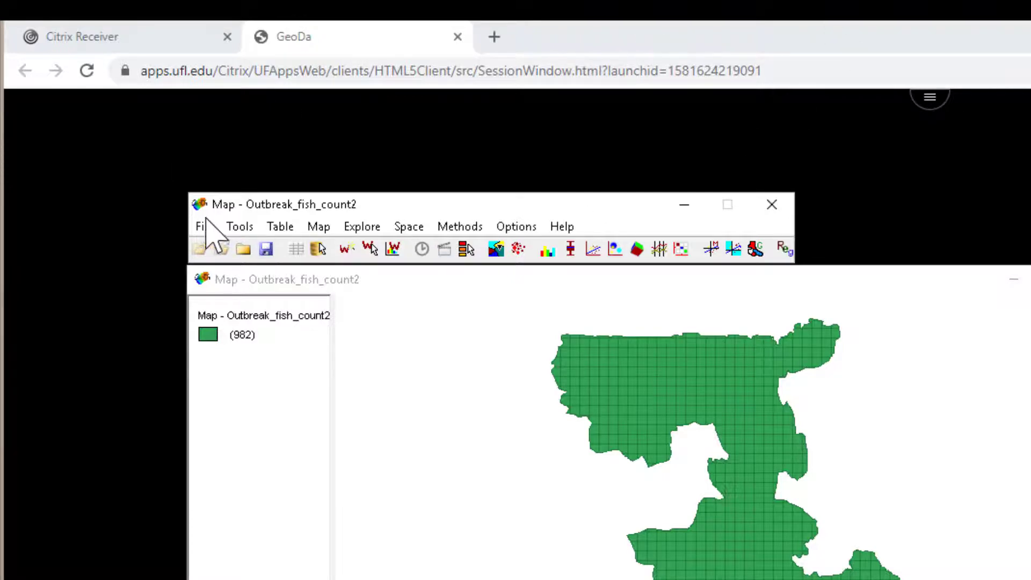
Step: Begin a new weights file with id as ID variable and a 0.100000 Euclidean threshold distance
left_click(239, 228)
mouse_move(259, 252)
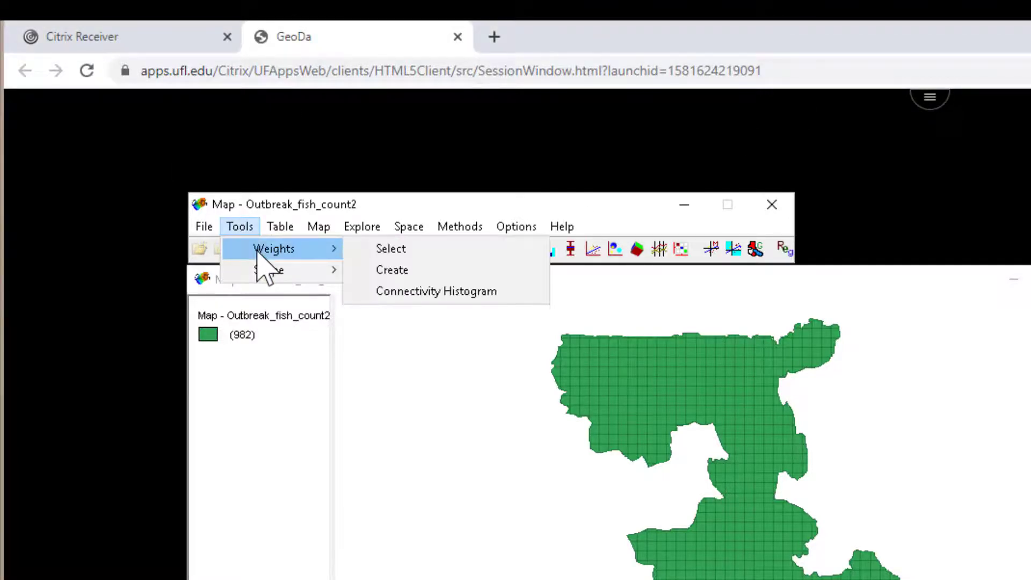
left_click(449, 273)
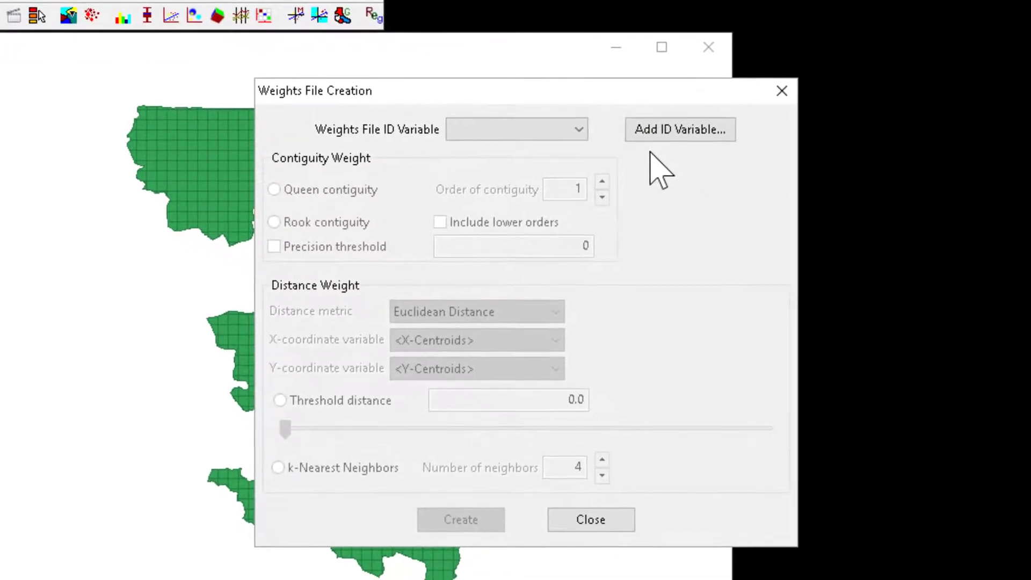
left_click(579, 129)
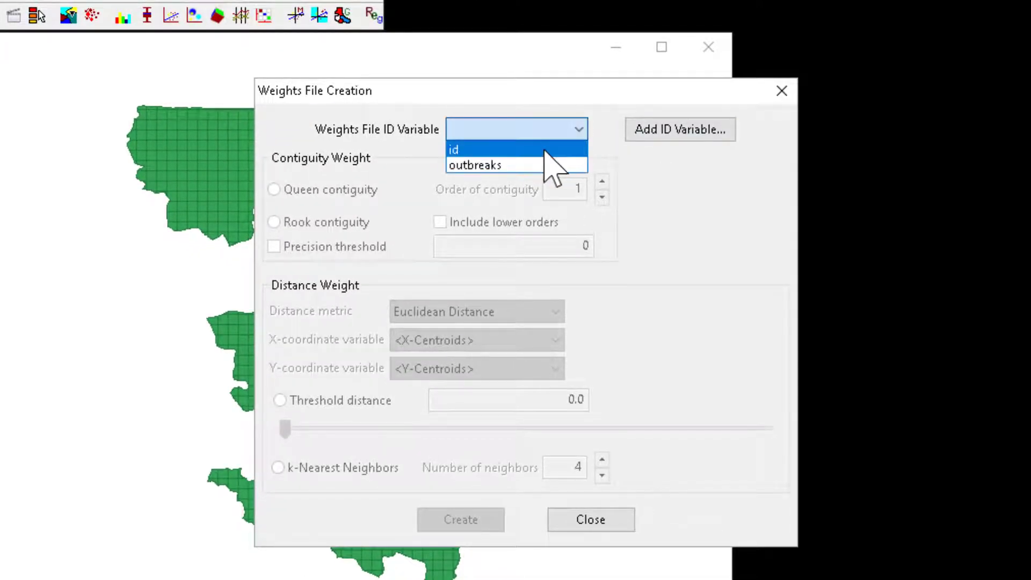
left_click(545, 148)
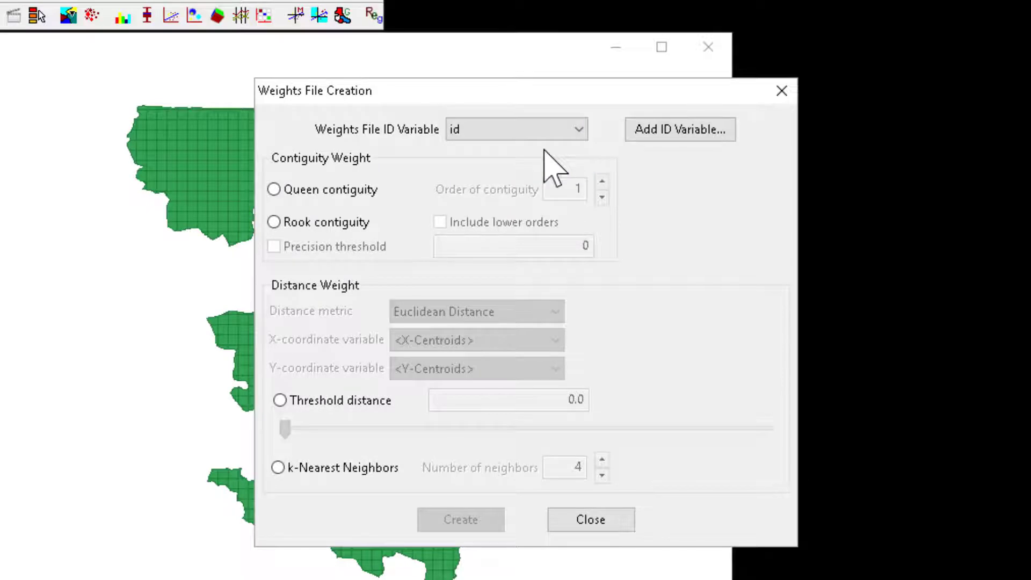
left_click(280, 400)
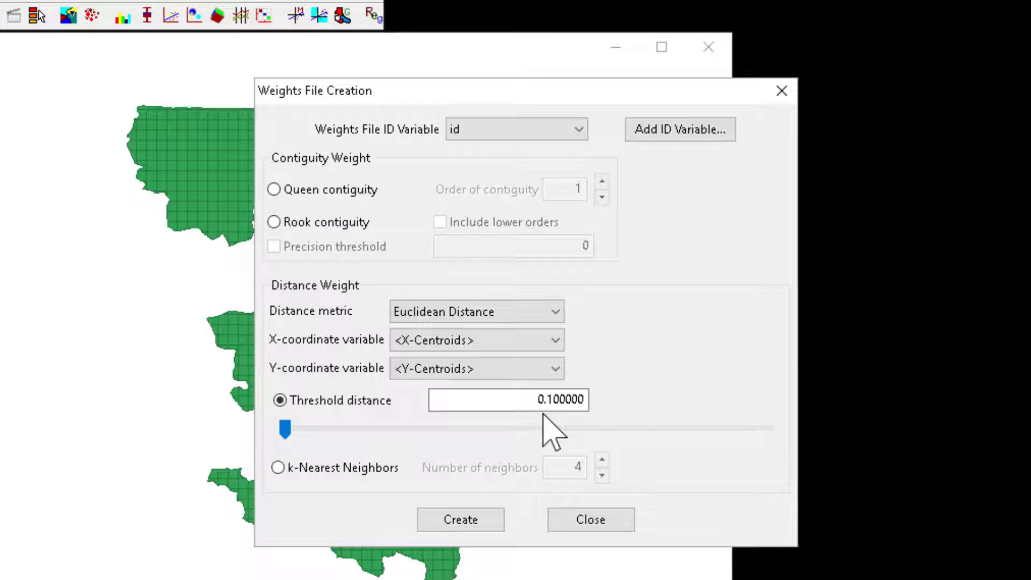
Step: Save the weights as Outbreak_fish_count2_01dd.gwt, dismiss the success message and close the dialog
left_click(474, 513)
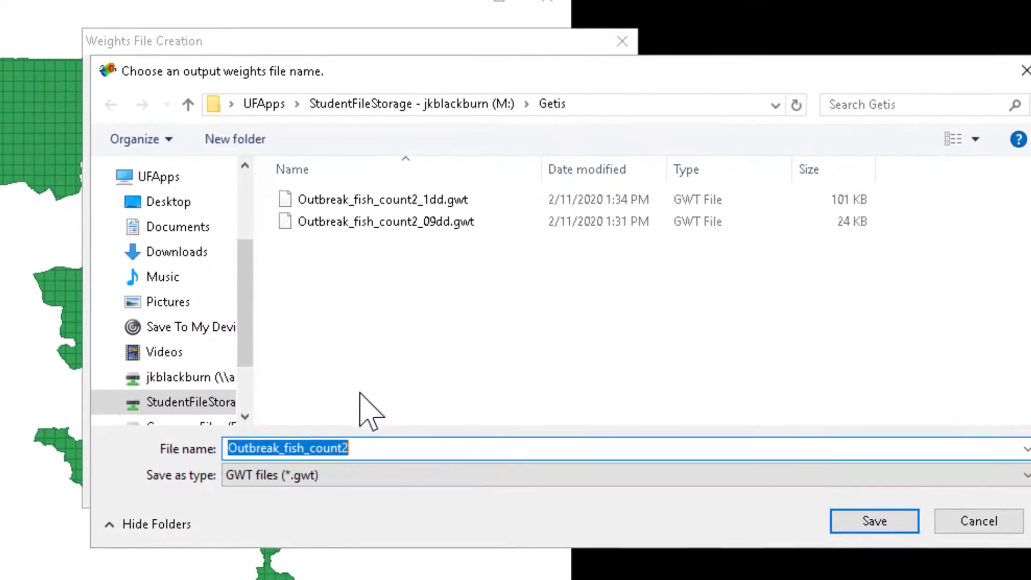
left_click(320, 439)
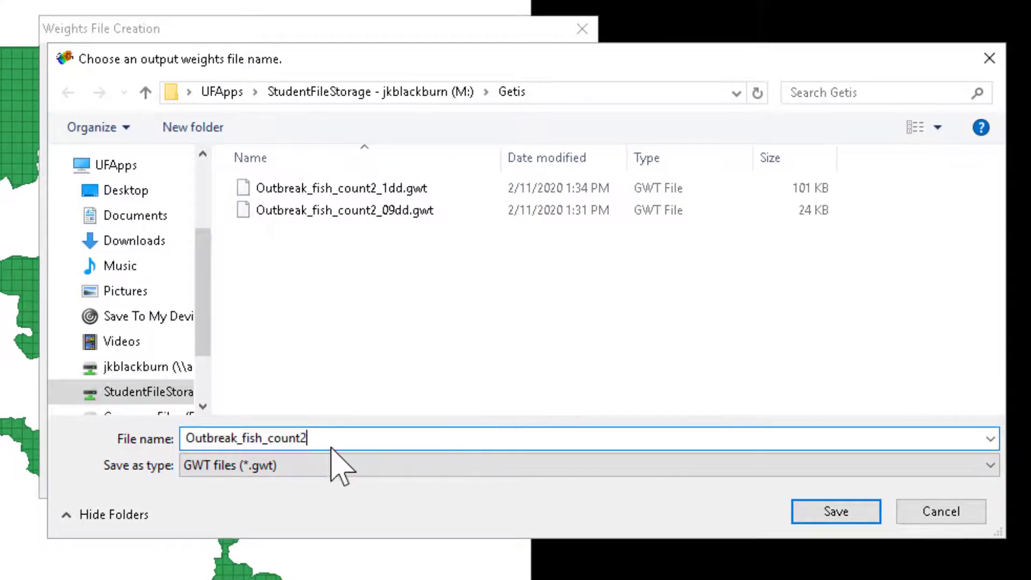
type("_01dd")
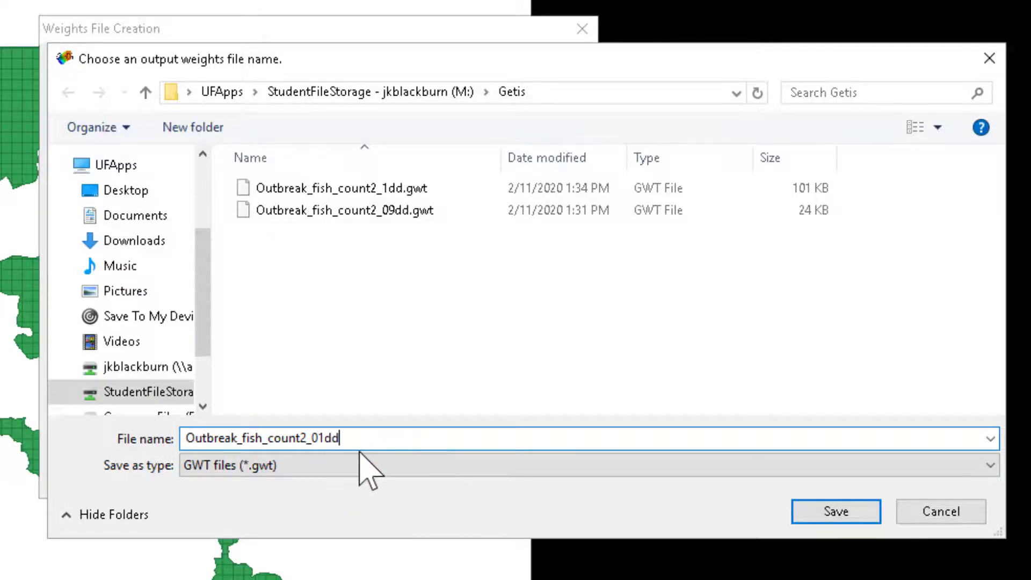
left_click(837, 512)
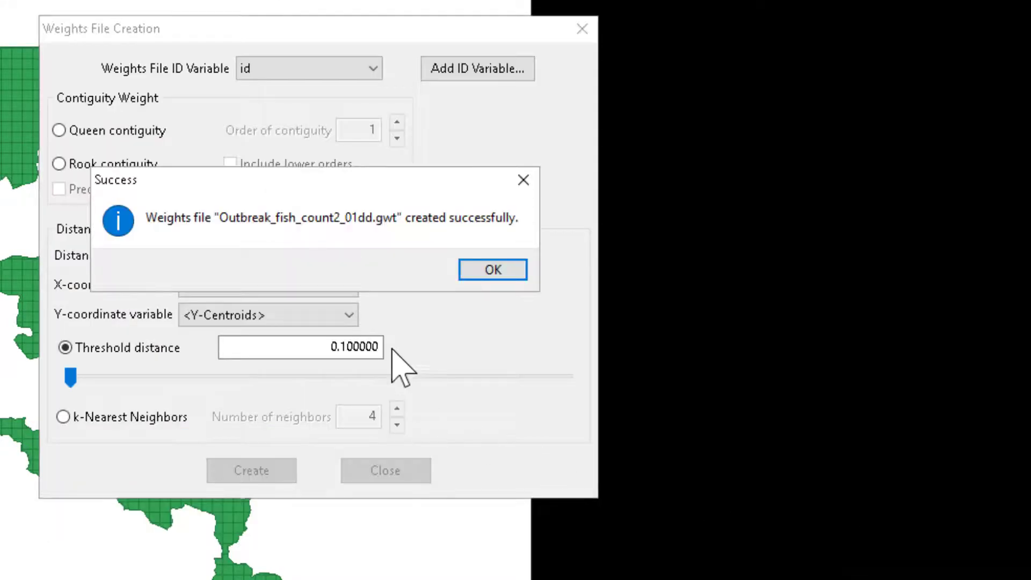
left_click(477, 271)
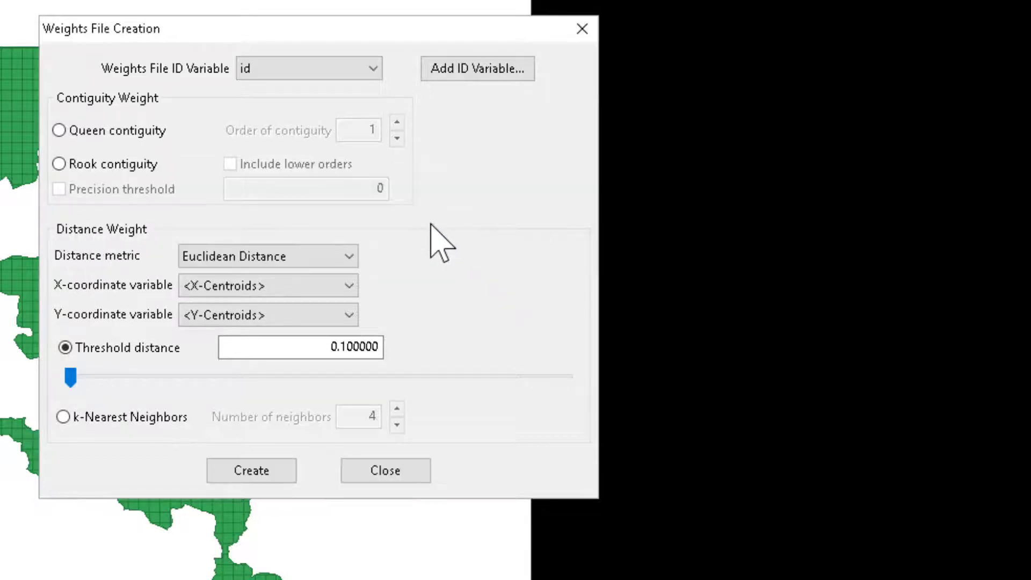
left_click(377, 475)
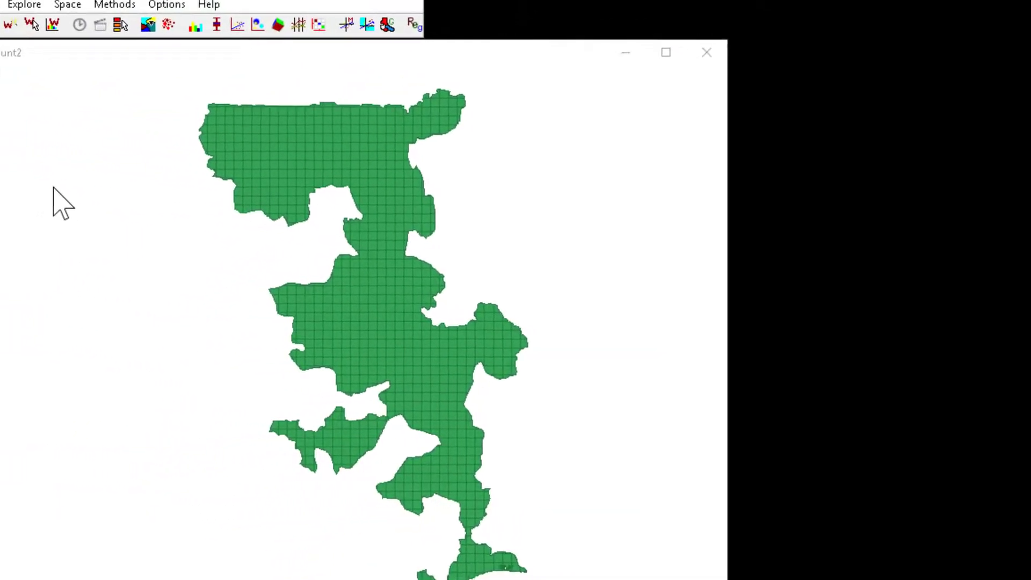
Step: Start a Local G Statistics analysis on the outbreaks variable
left_click(165, 28)
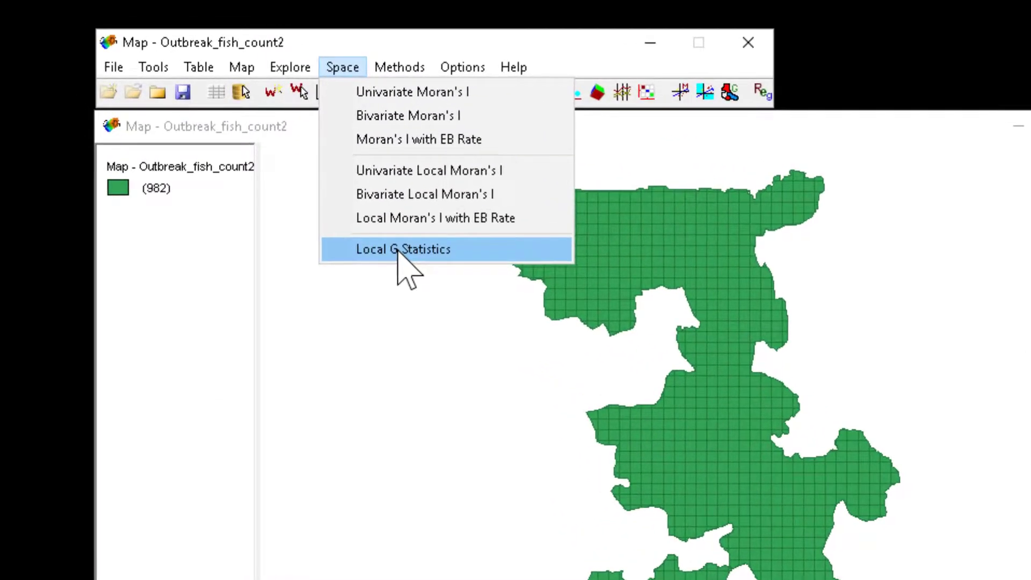
left_click(399, 251)
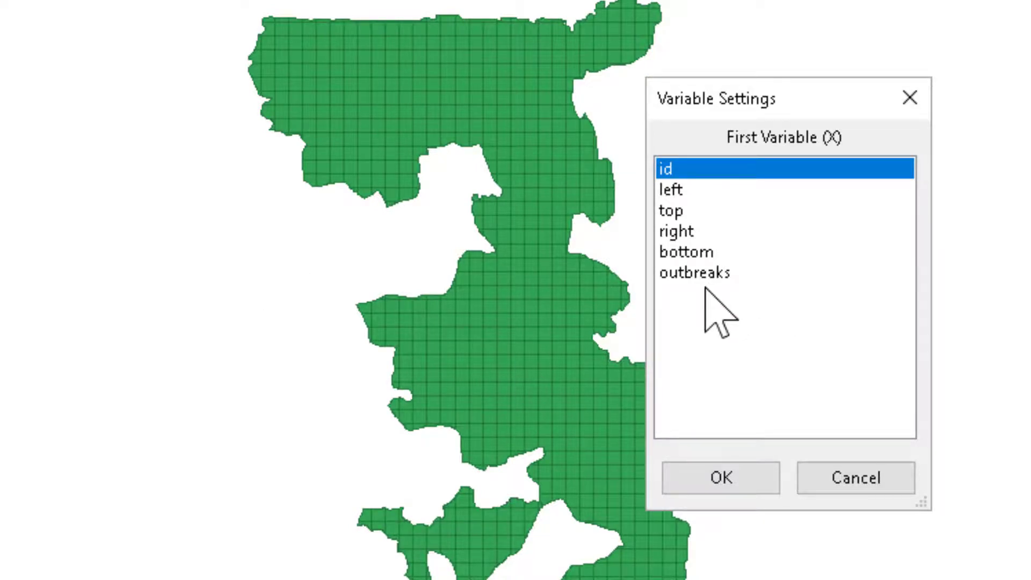
left_click(719, 272)
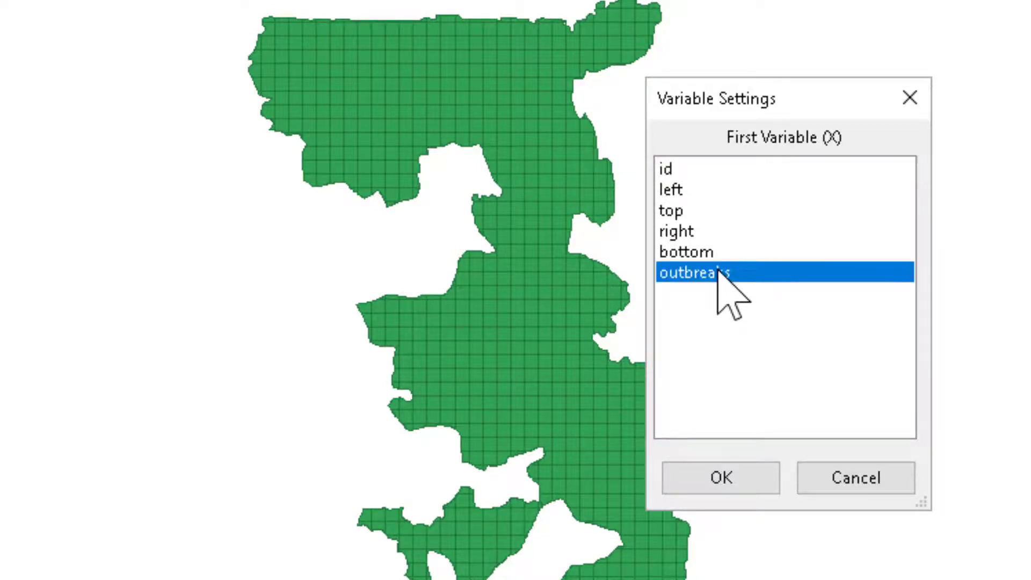
left_click(722, 478)
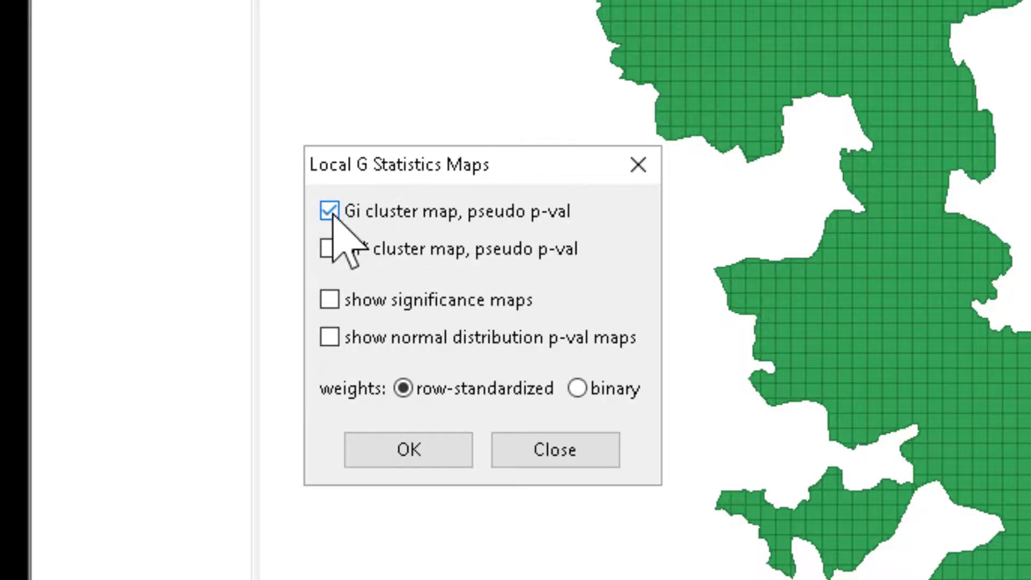
Step: Request the Gi* cluster map instead of Gi, plus significance maps
left_click(330, 212)
left_click(328, 250)
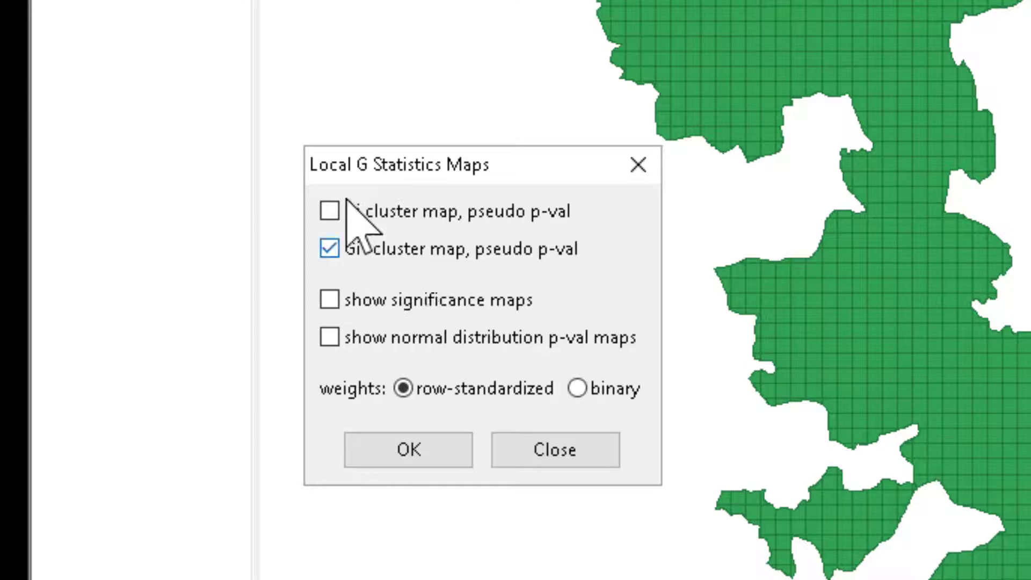
left_click(330, 300)
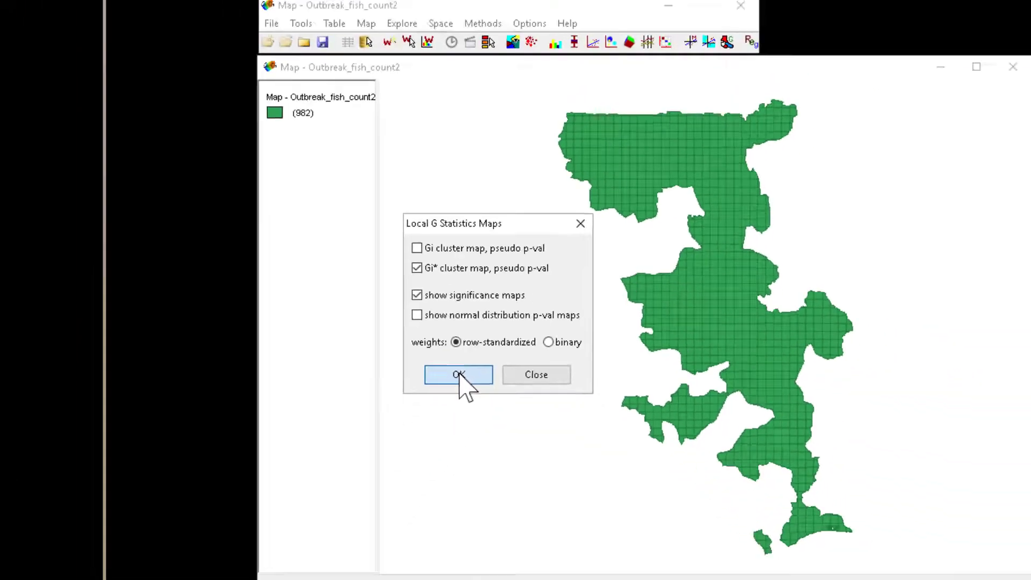
Step: Generate the Gi* maps and place cluster and significance maps side by side, both enlarged
left_click(409, 448)
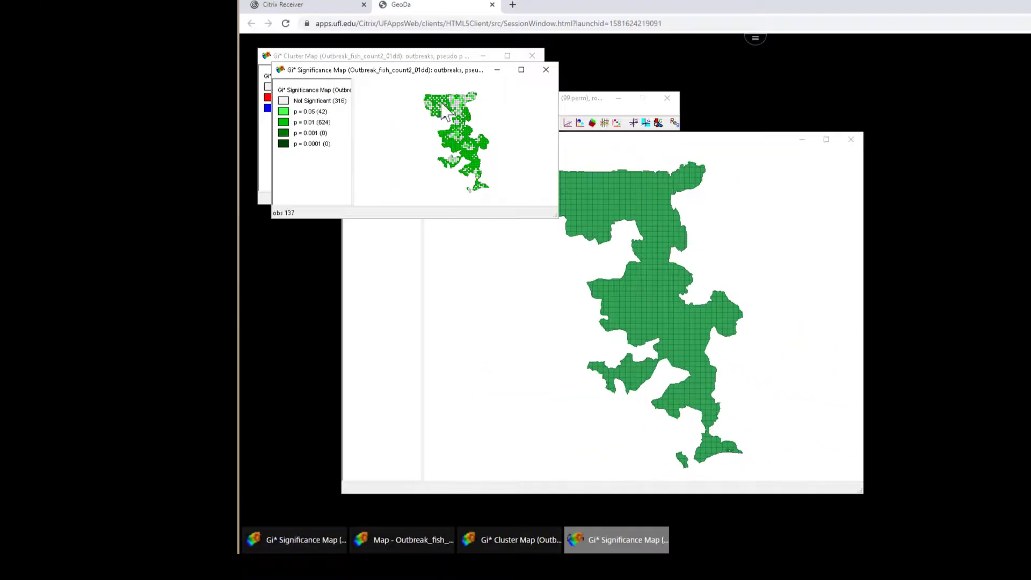
left_click_drag(444, 74, 886, 180)
left_click_drag(403, 58, 570, 183)
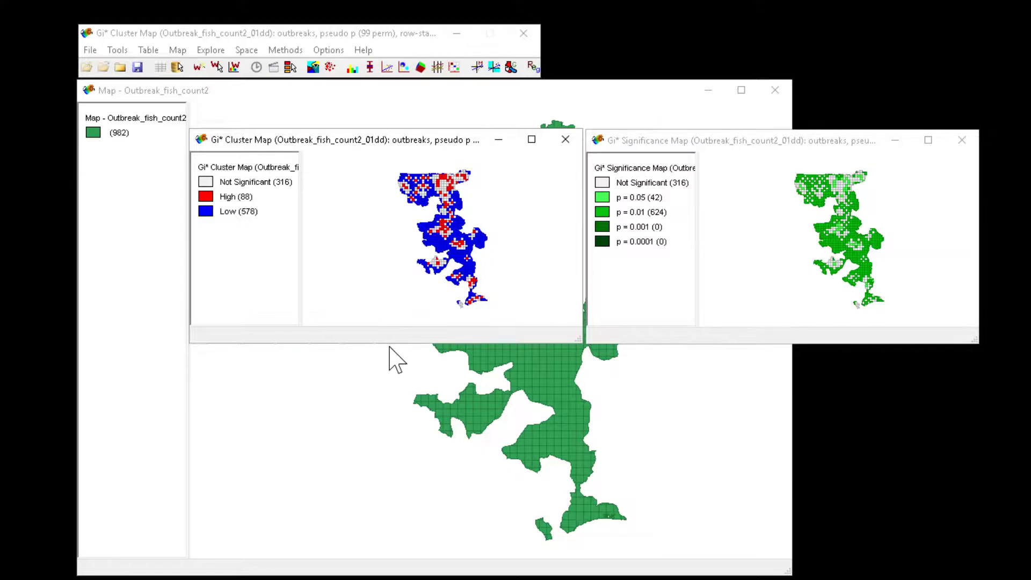
left_click_drag(390, 346, 395, 569)
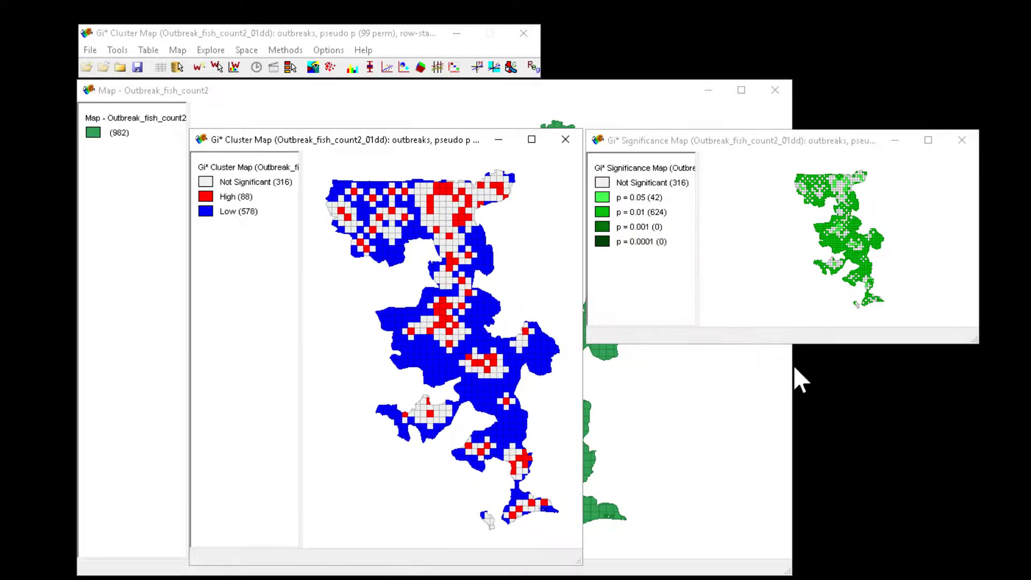
left_click_drag(797, 347, 807, 566)
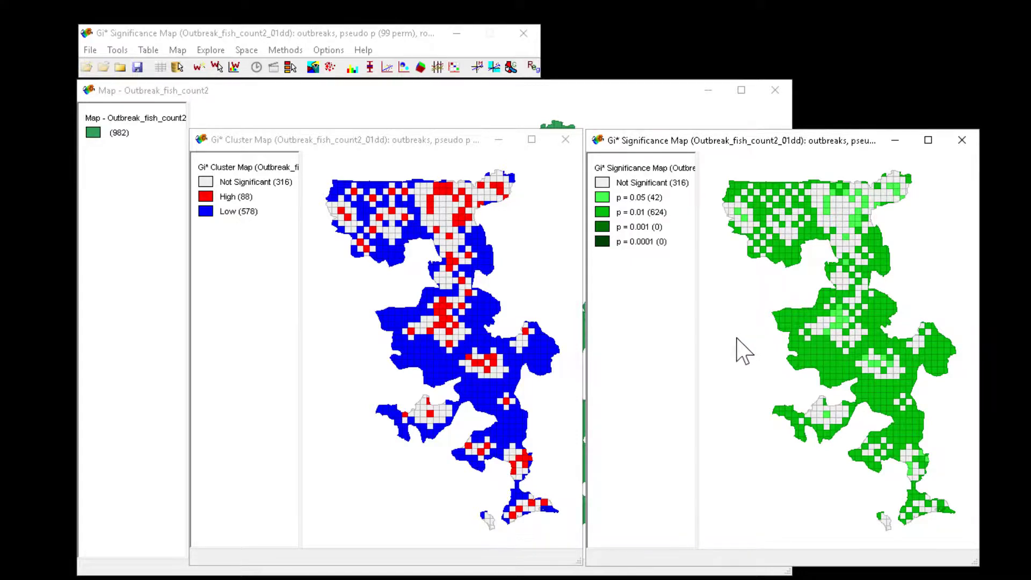
key("alt+Tab")
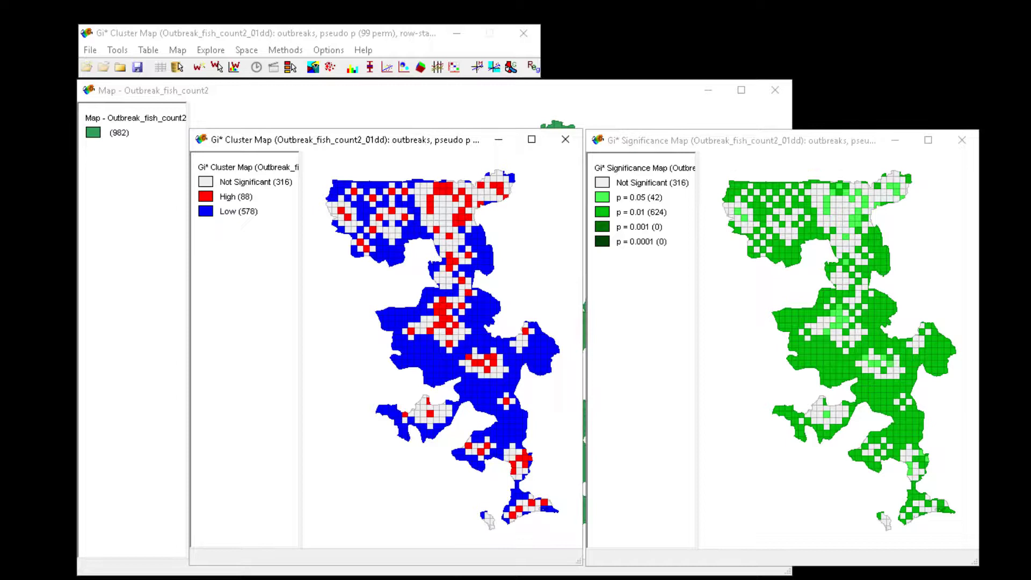
Step: Open Save Results from the cluster map and include the cluster category
right_click(334, 265)
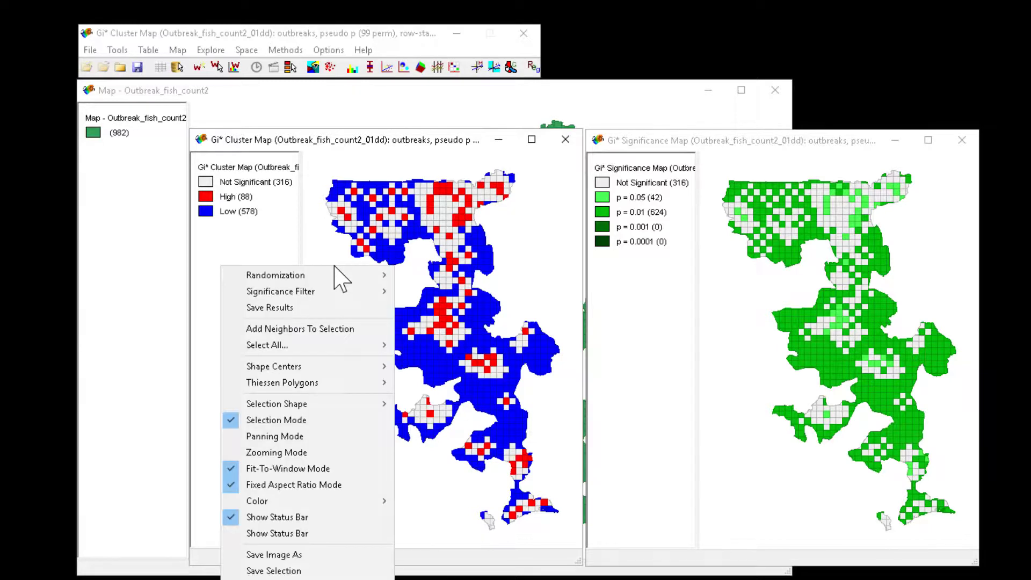
left_click(325, 308)
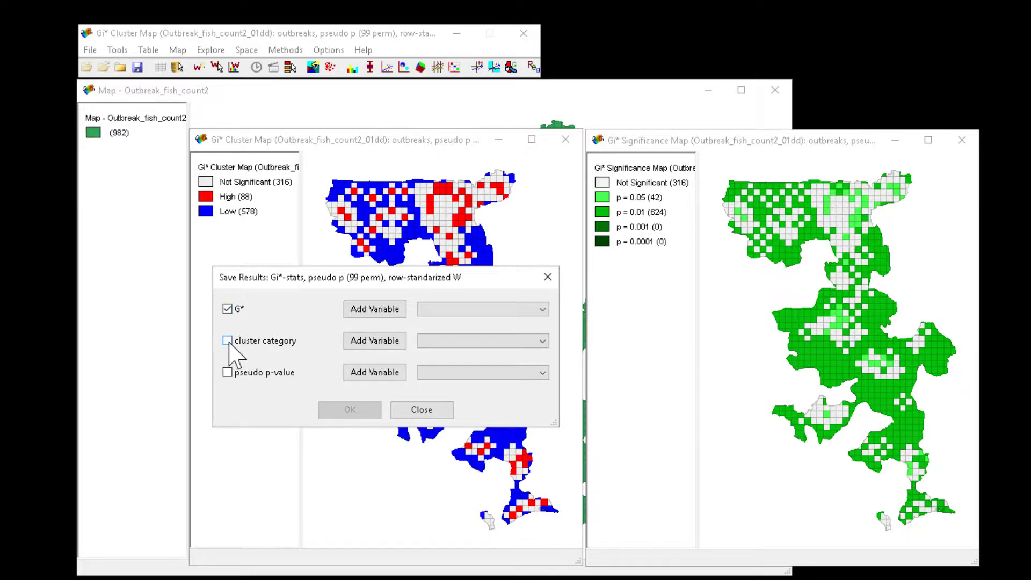
left_click(228, 342)
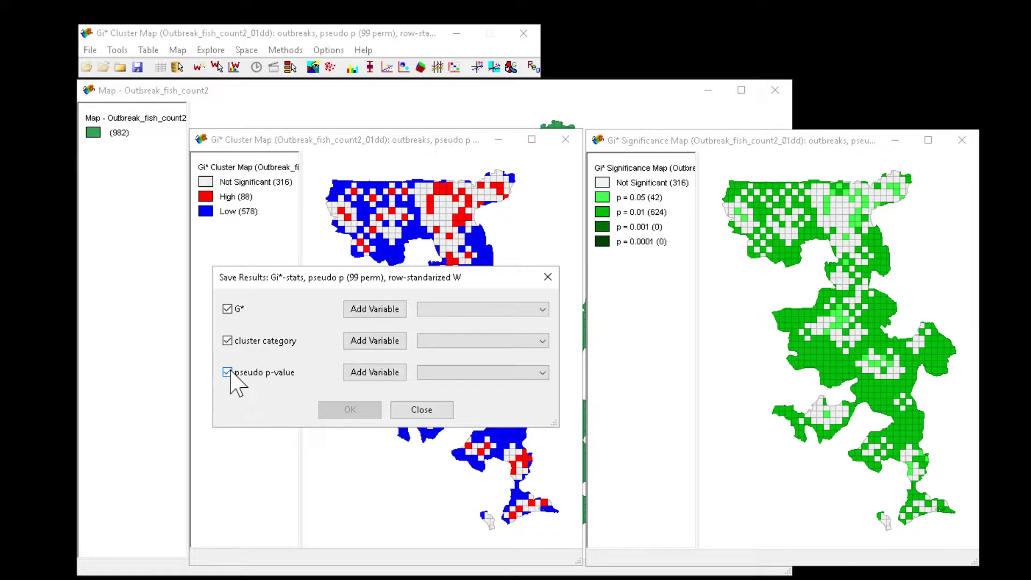
Step: Add a new variable G01 for the G* statistic, placed after the last variable
left_click(373, 310)
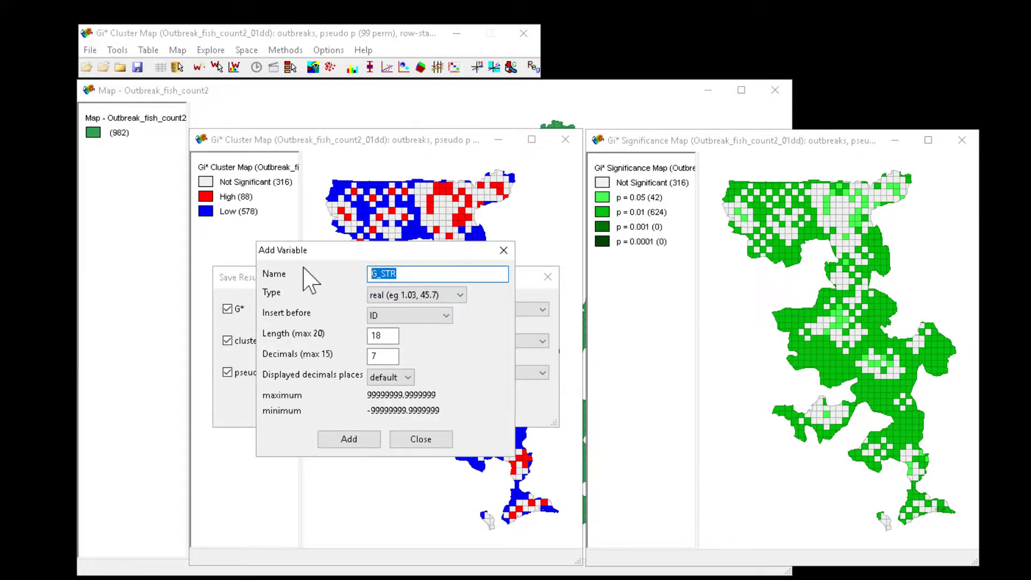
type("G01")
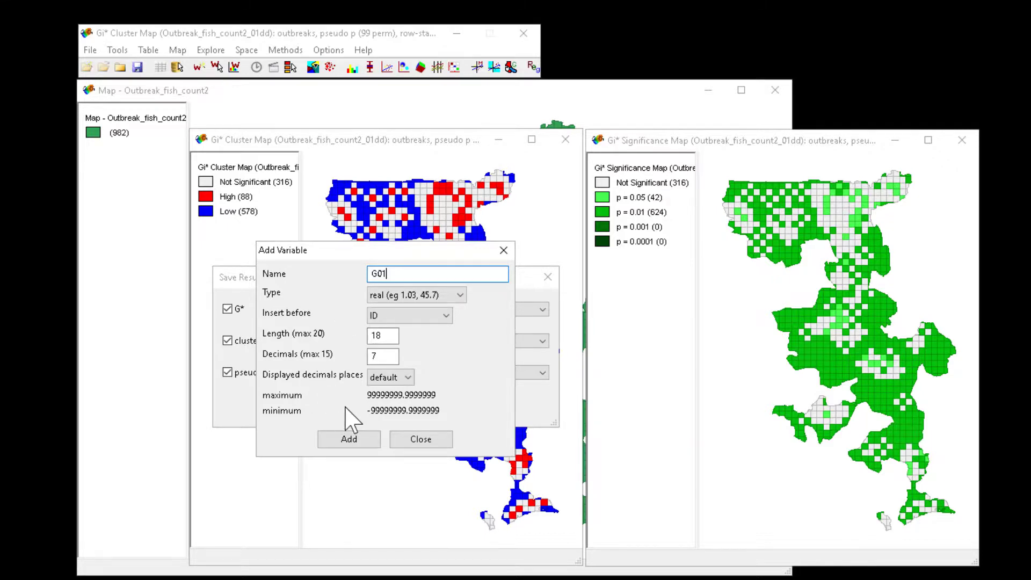
left_click(445, 316)
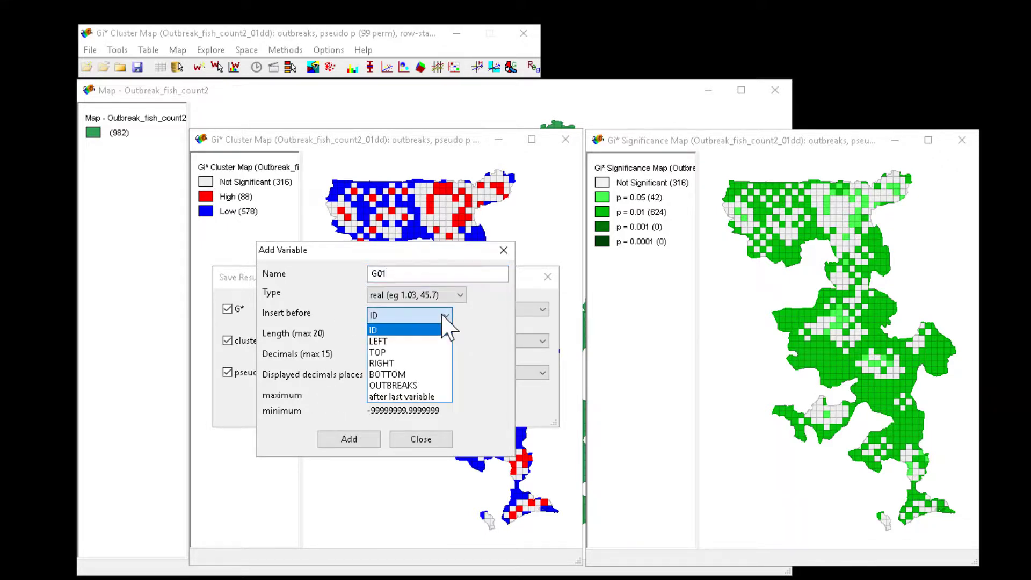
left_click(424, 397)
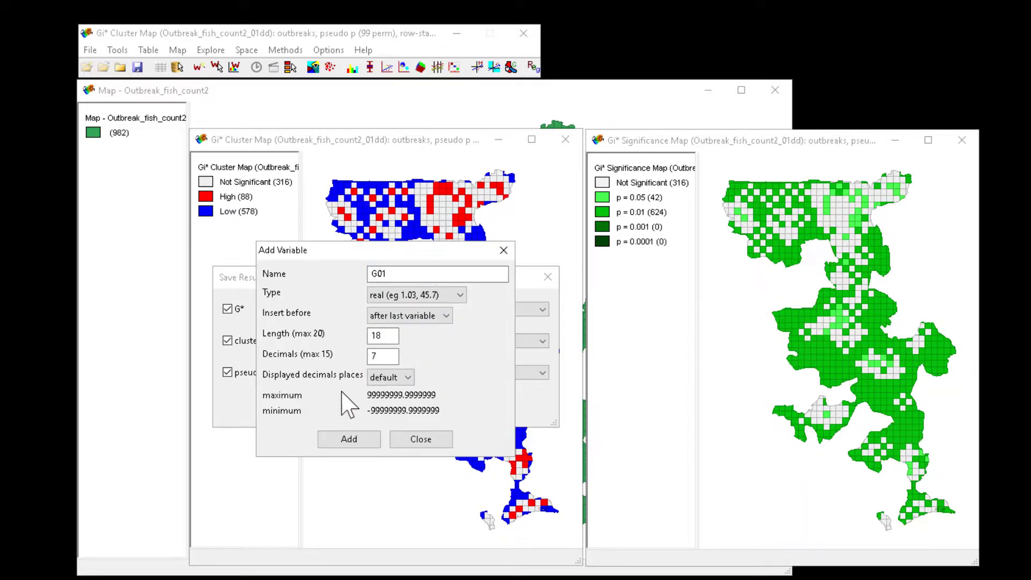
left_click(349, 439)
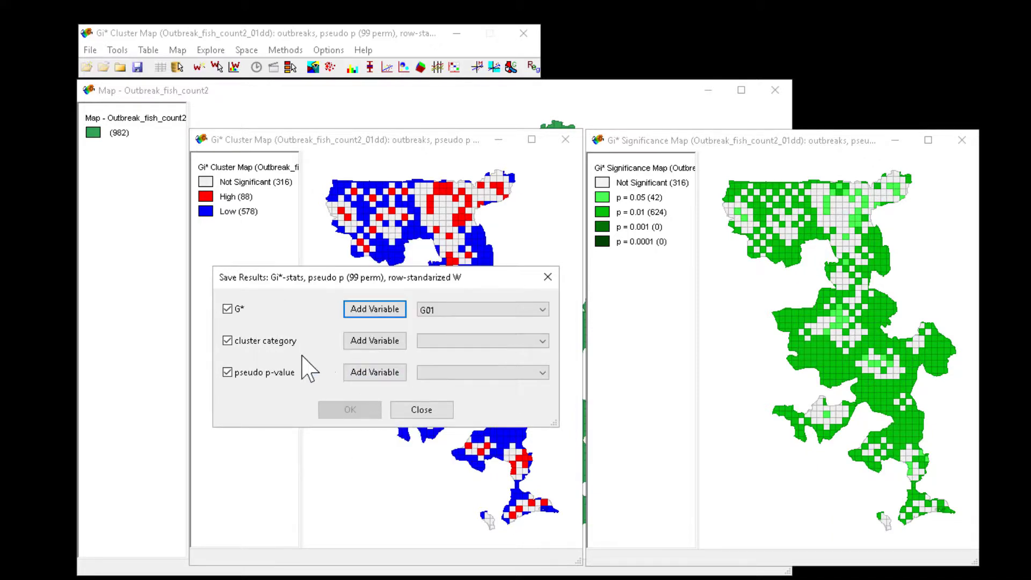
Step: Add a new variable G01_CLUST for the cluster category
left_click(395, 346)
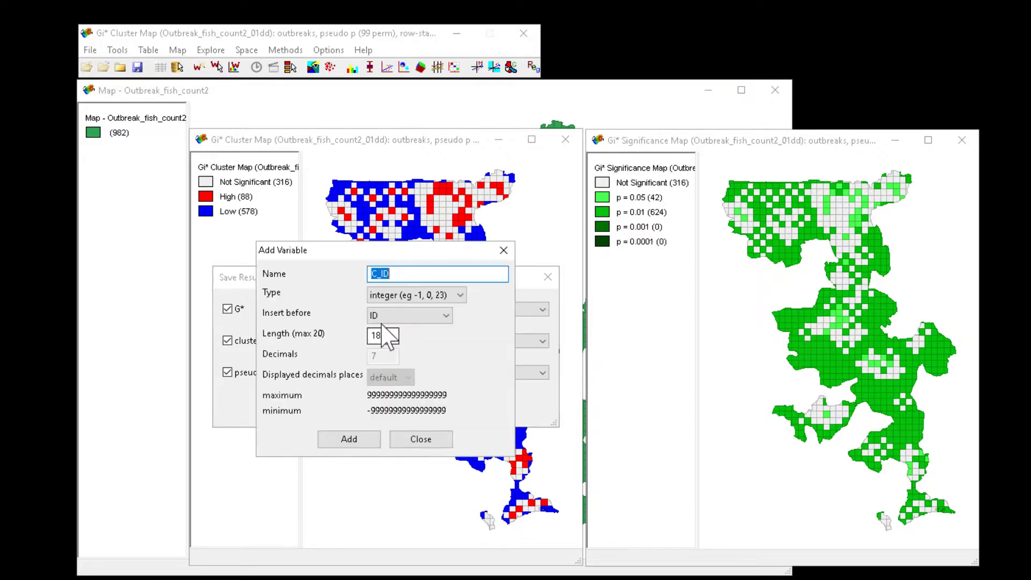
type("G01_p")
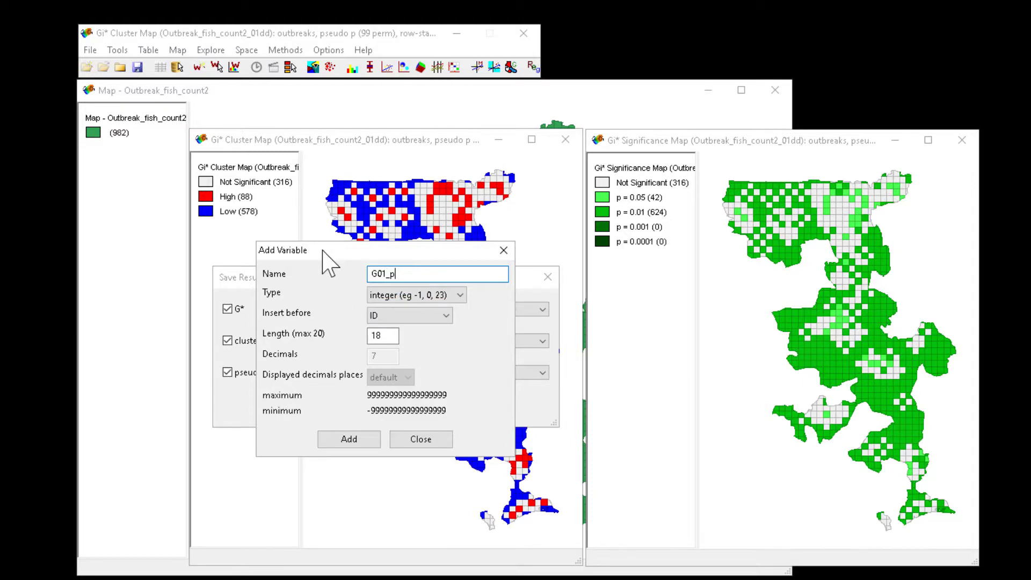
left_click_drag(323, 251, 586, 254)
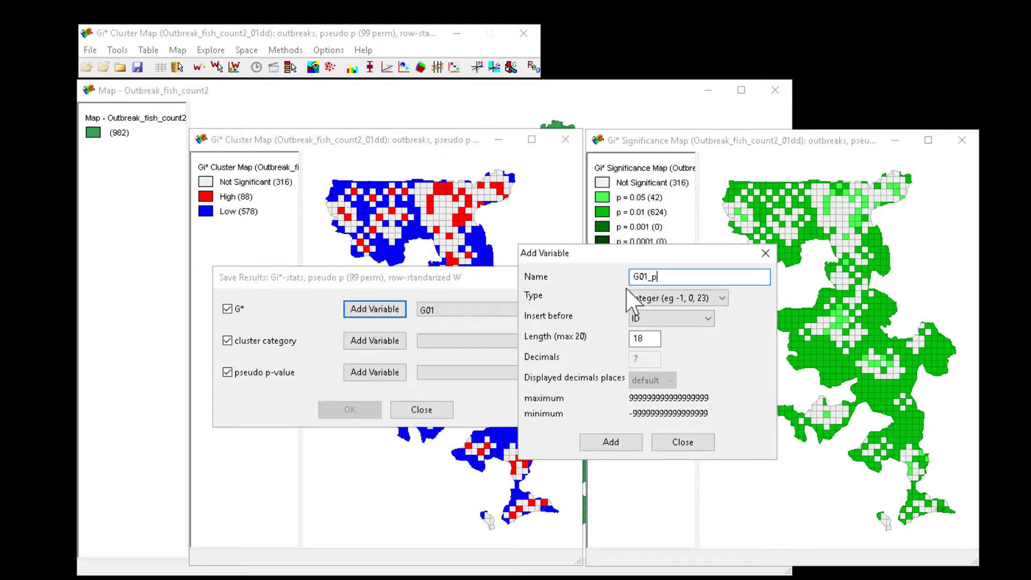
left_click_drag(652, 276, 656, 277)
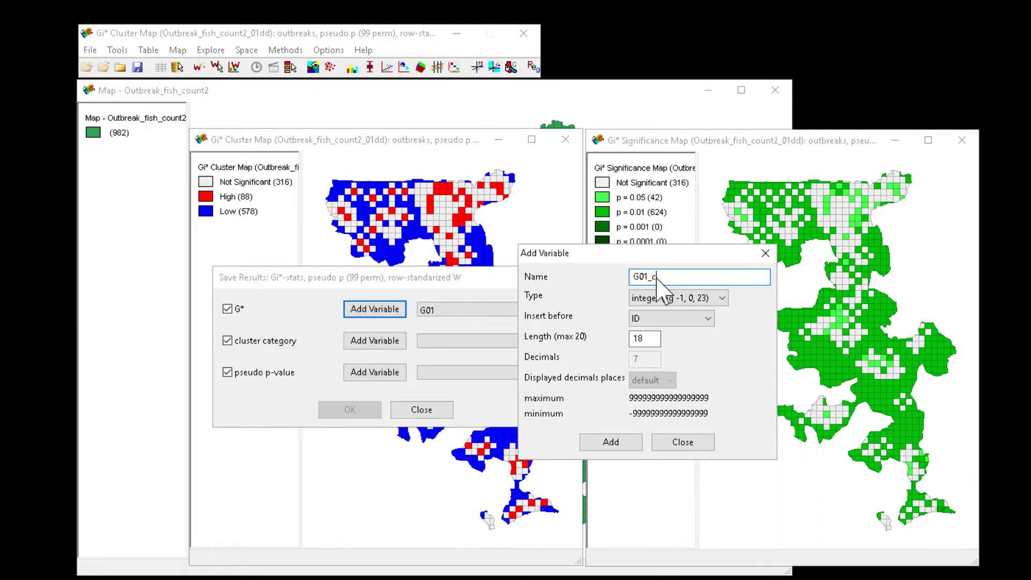
type("lust")
left_click(611, 441)
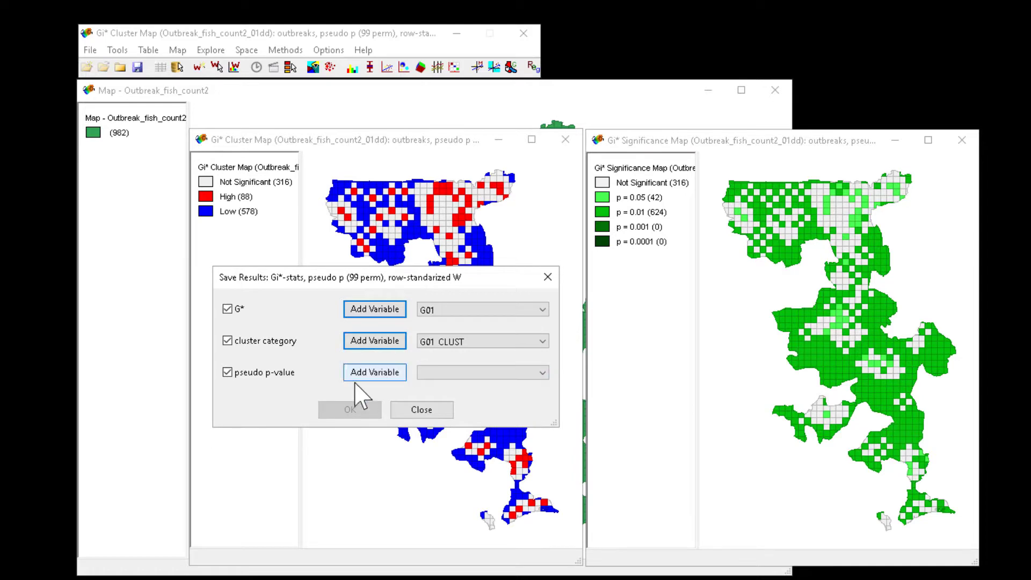
Step: Add G01_P for the pseudo p-value and save all three results to the table
left_click(358, 371)
type("G01_p")
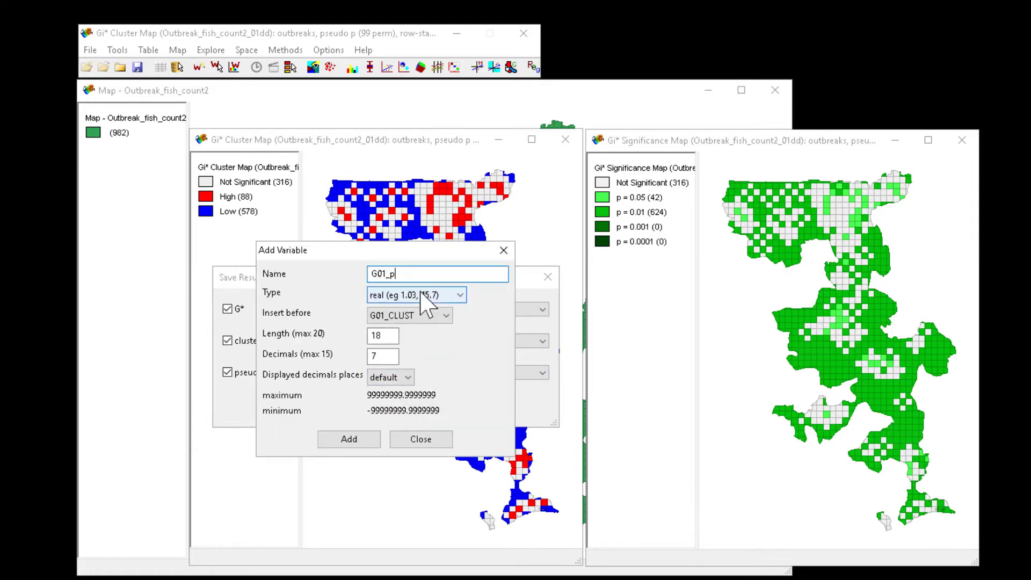
left_click(360, 439)
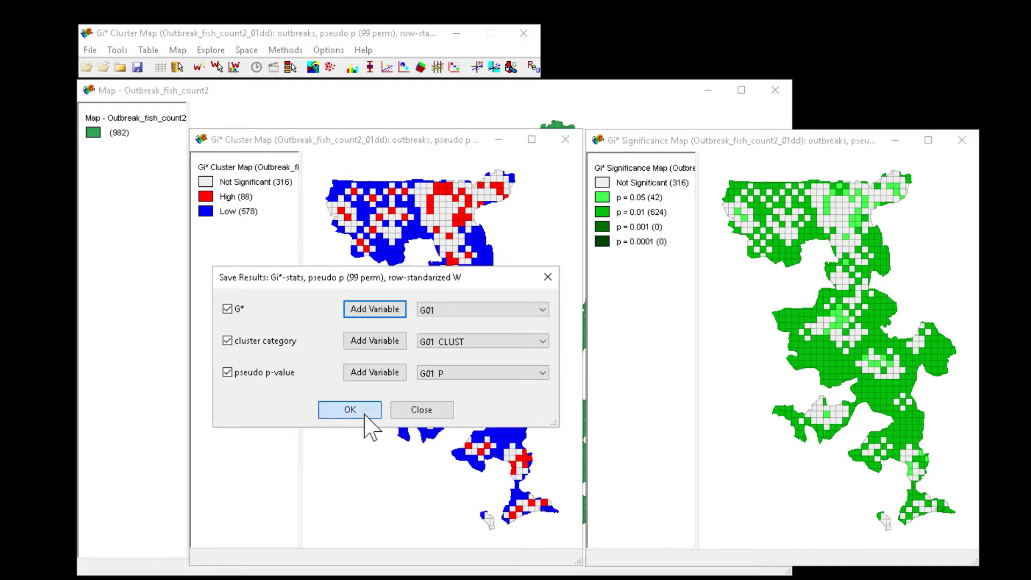
left_click(365, 415)
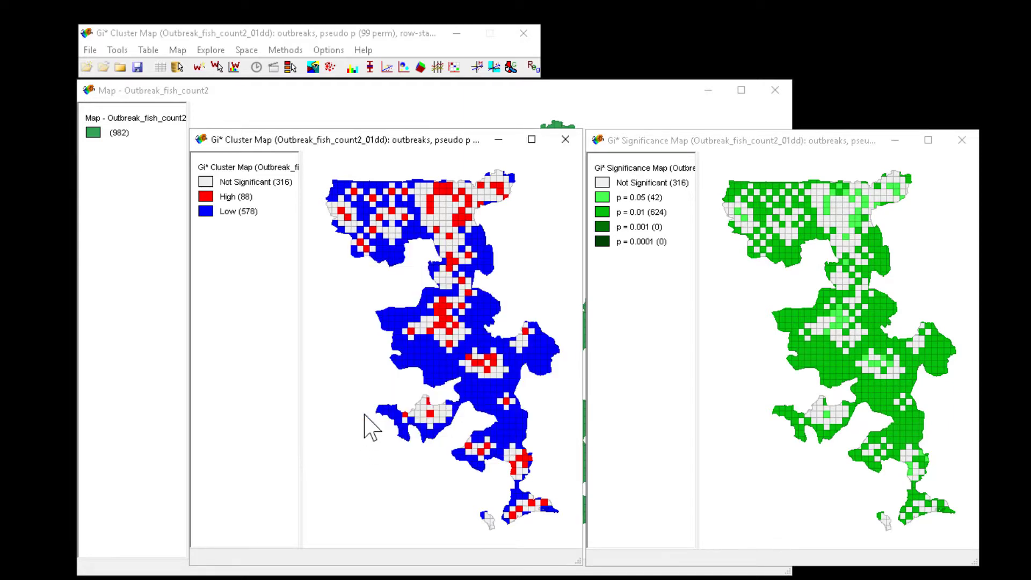